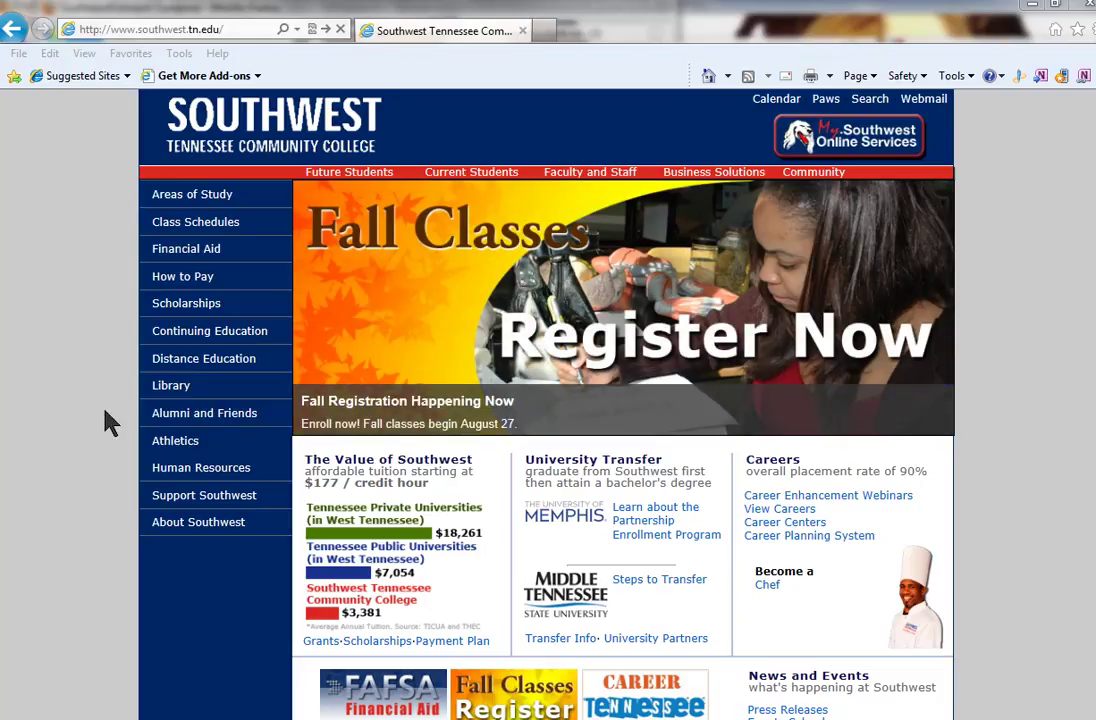
Go to the website southwestregistration.com
{"action": "left_click", "coordinate": [178, 30]}
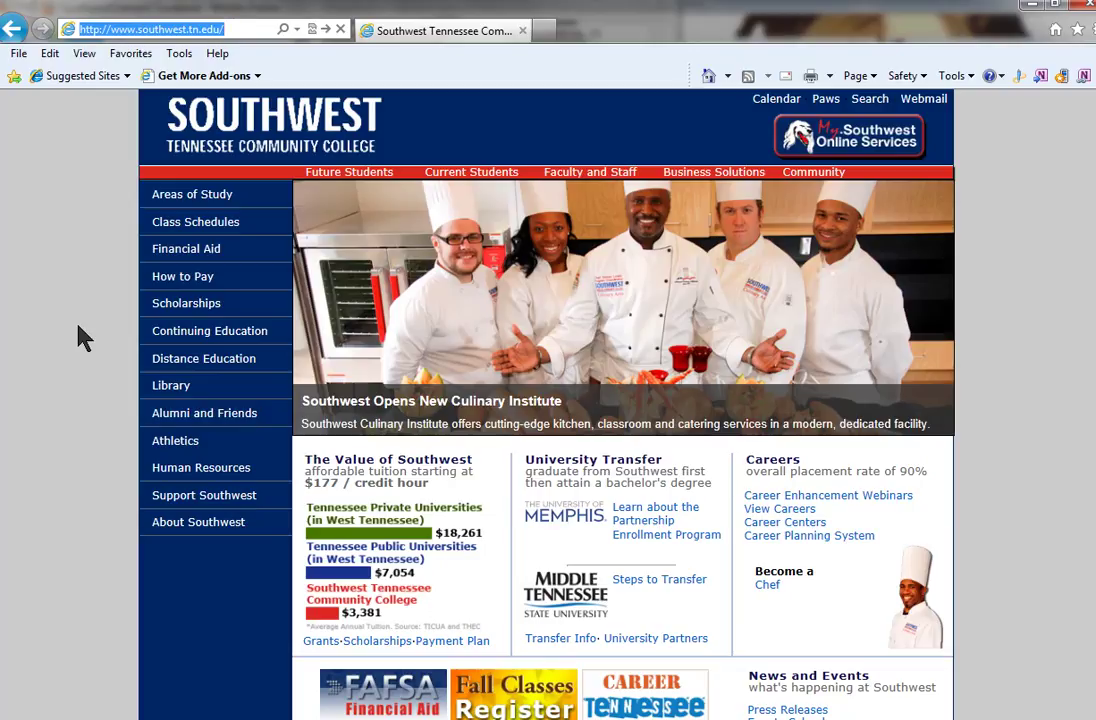
{"action": "type", "text": "s"}
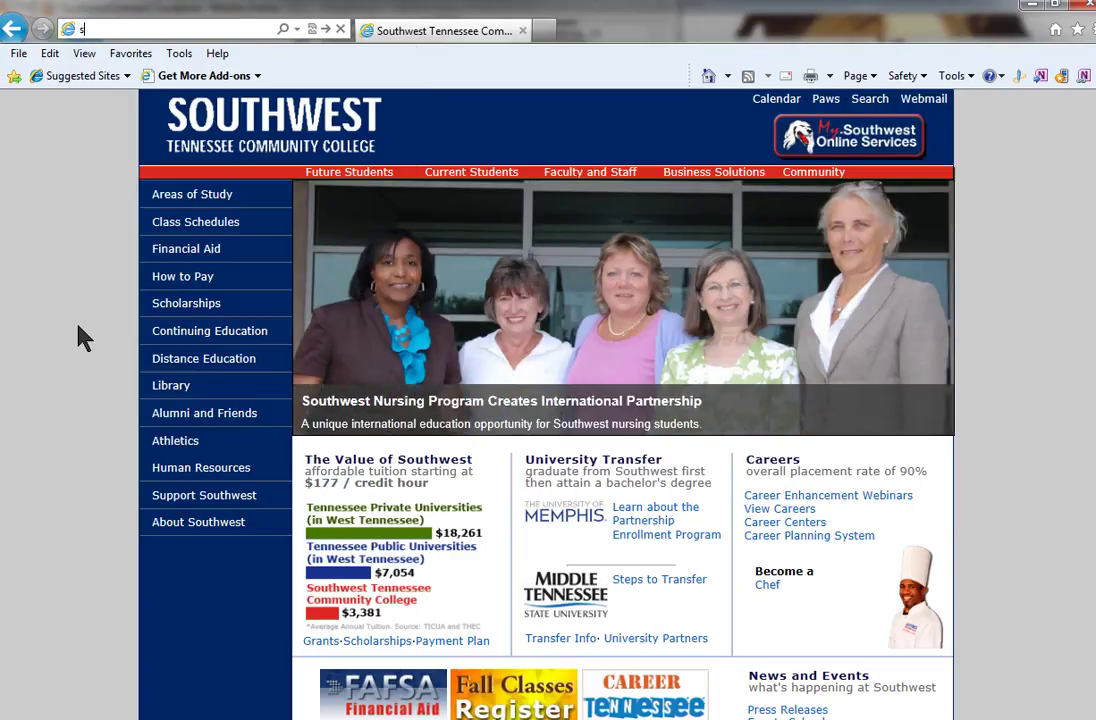
{"action": "type", "text": "outhwestregist"}
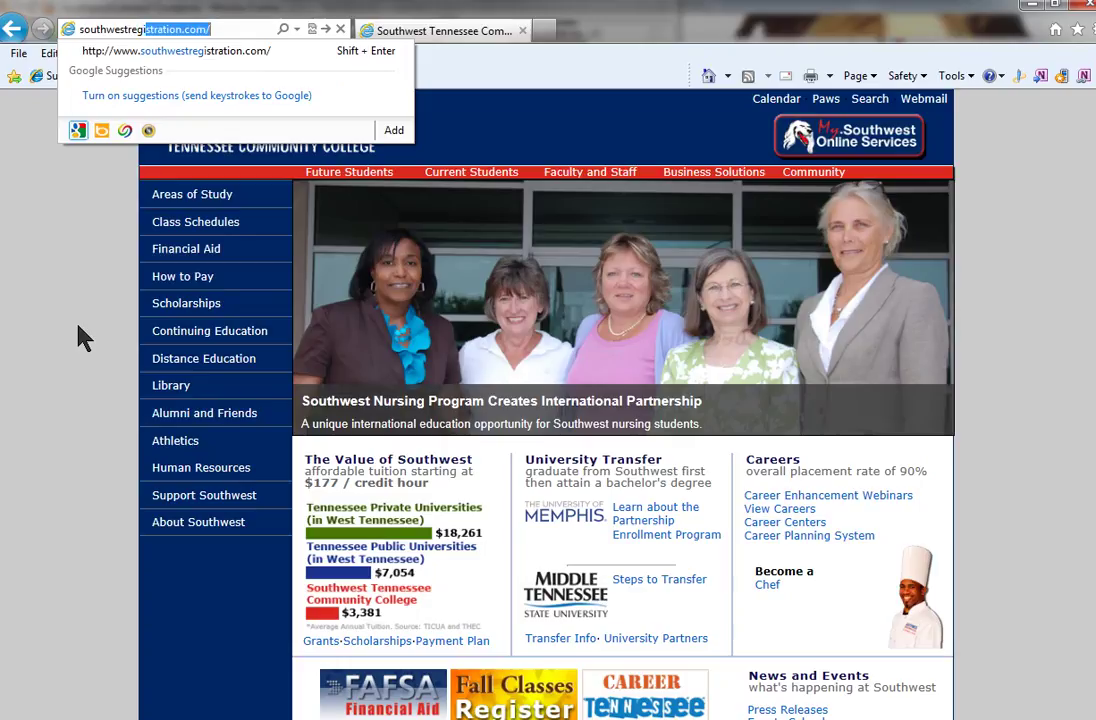
{"action": "type", "text": "ration.com"}
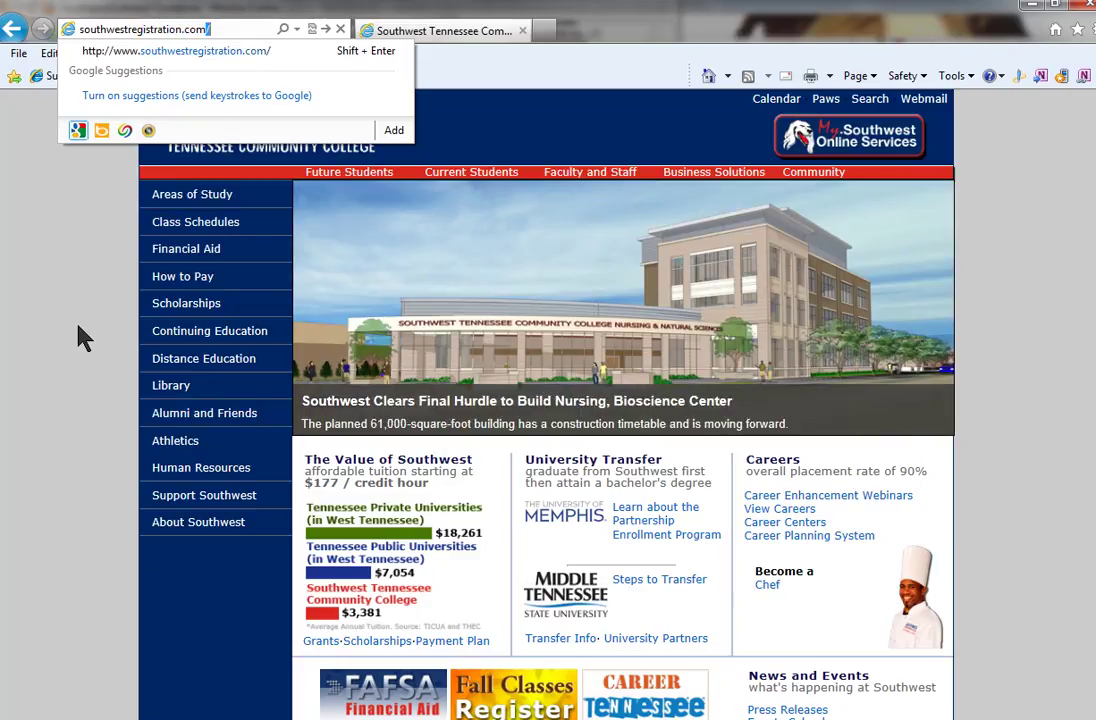
{"action": "key", "text": "Return"}
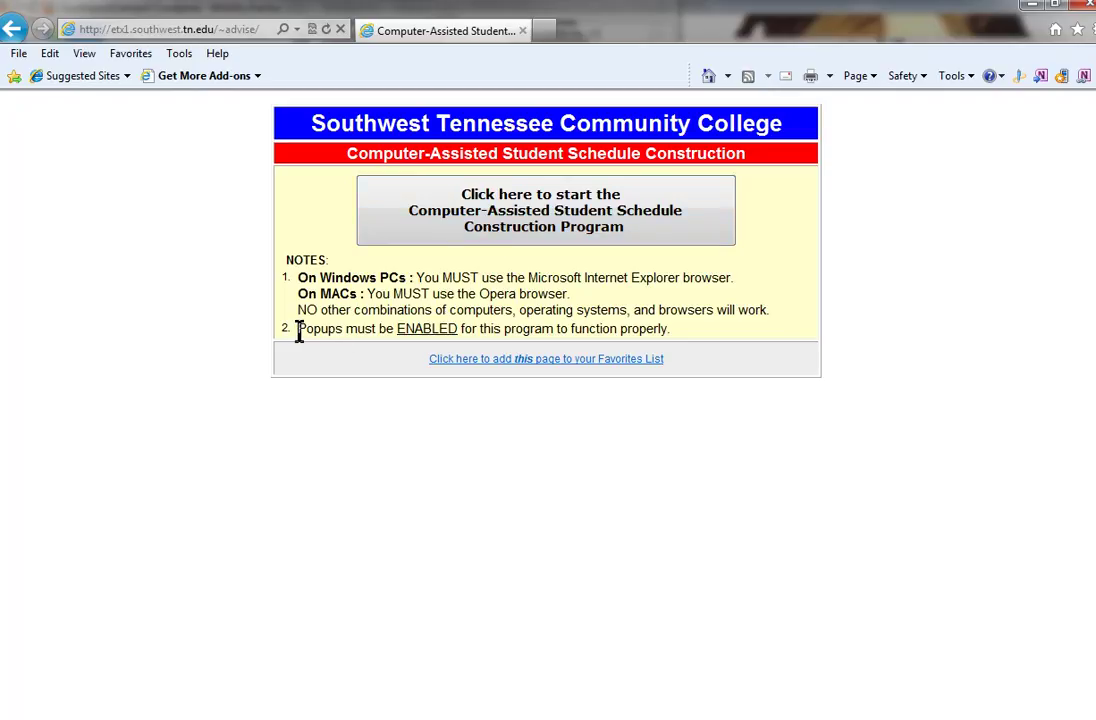
Read the popup requirement, start the Computer-Assisted Student Schedule Construction Program, and dismiss its quick-start instructions
{"action": "left_click_drag", "start_coordinate": [298, 330], "coordinate": [458, 330]}
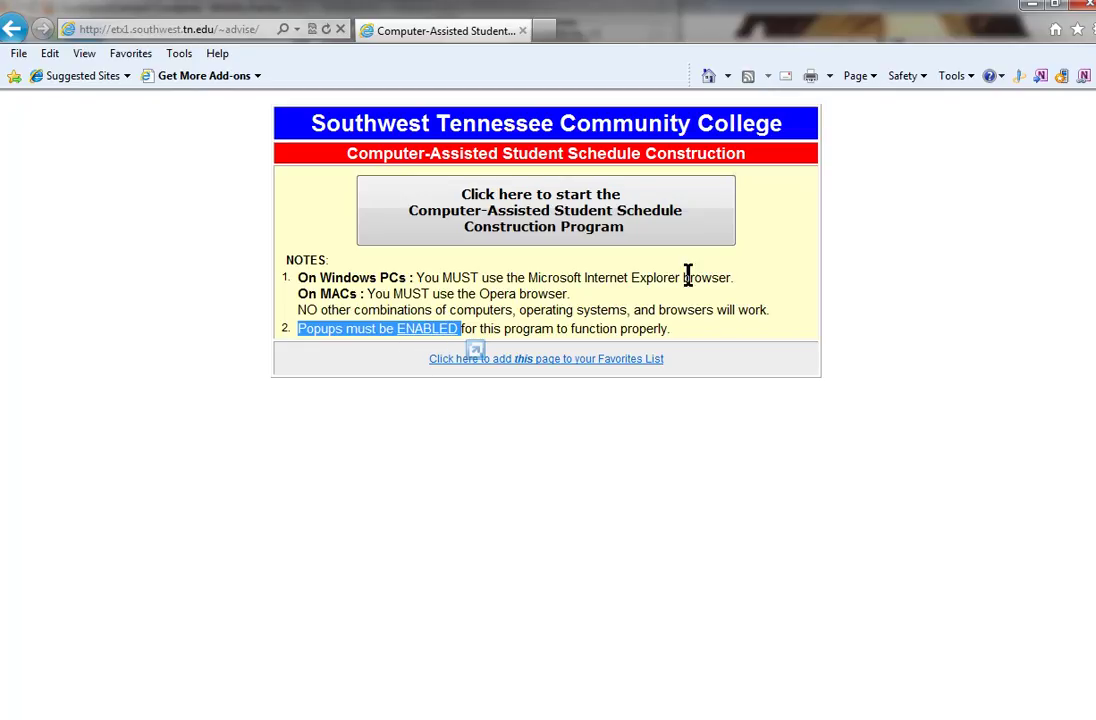
{"action": "left_click", "coordinate": [338, 381]}
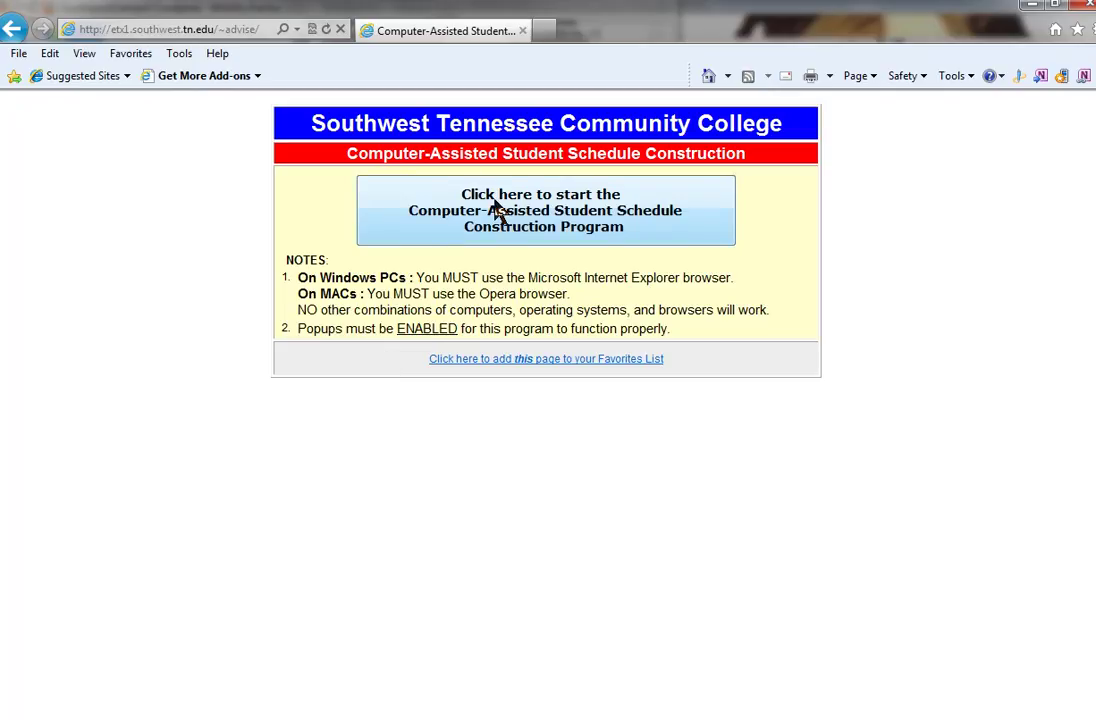
{"action": "left_click", "coordinate": [590, 220]}
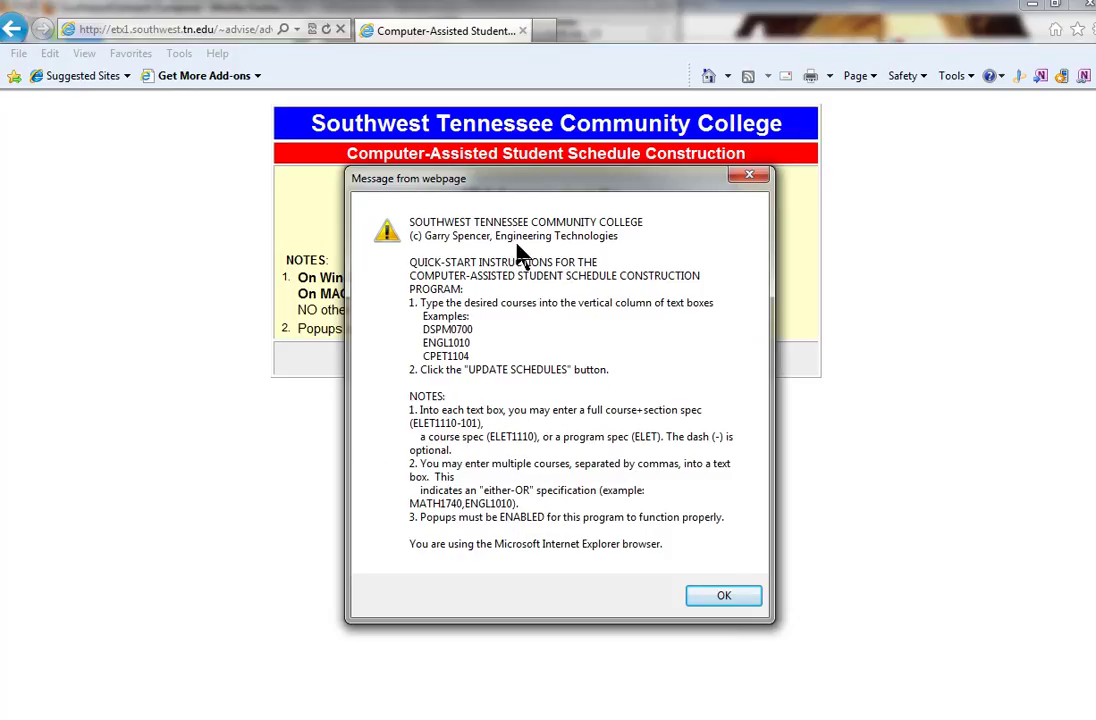
{"action": "left_click", "coordinate": [718, 598]}
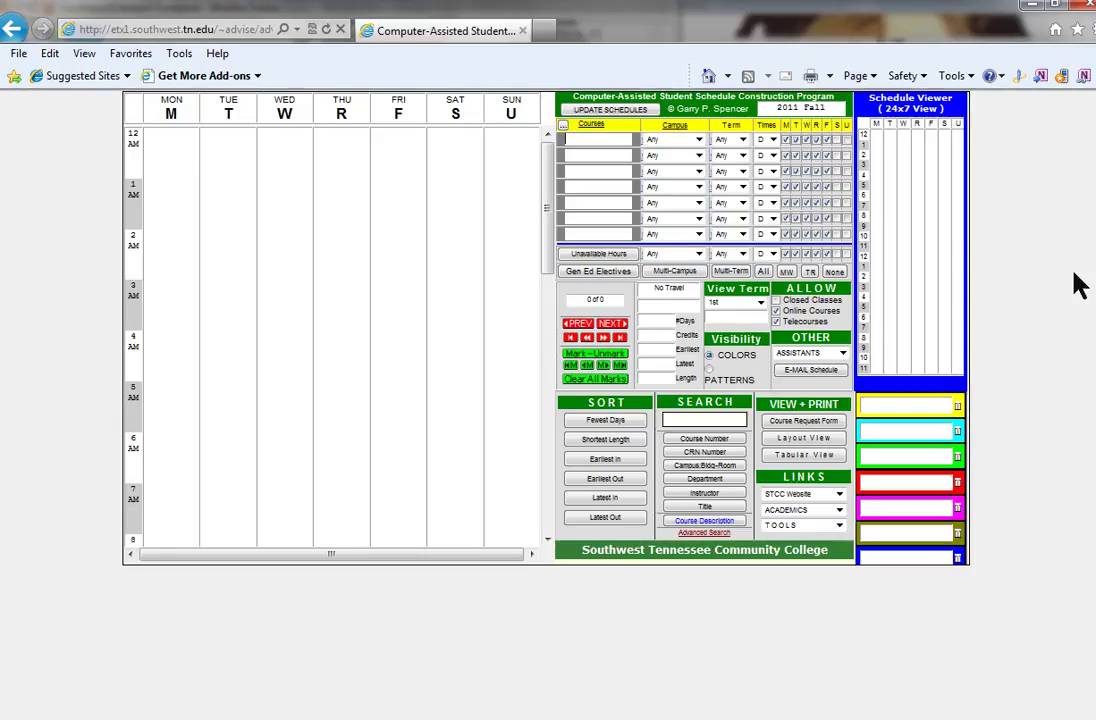
View the list of available semesters in the semester selection and cancel out of it
{"action": "left_click", "coordinate": [815, 112]}
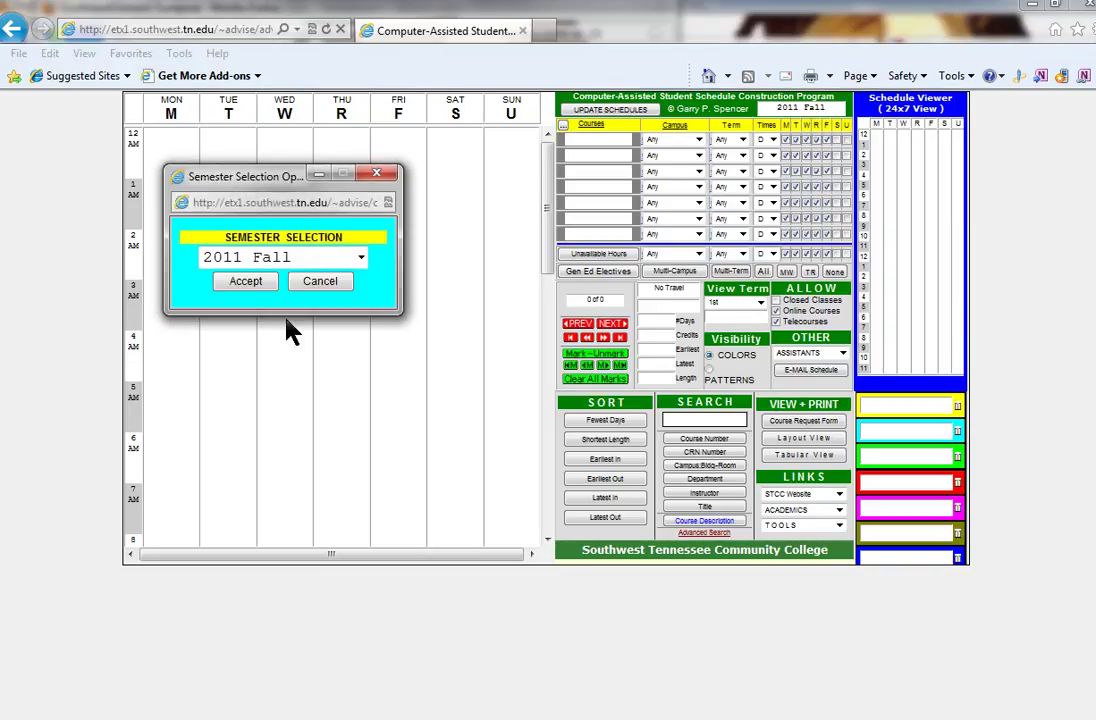
{"action": "left_click", "coordinate": [360, 257]}
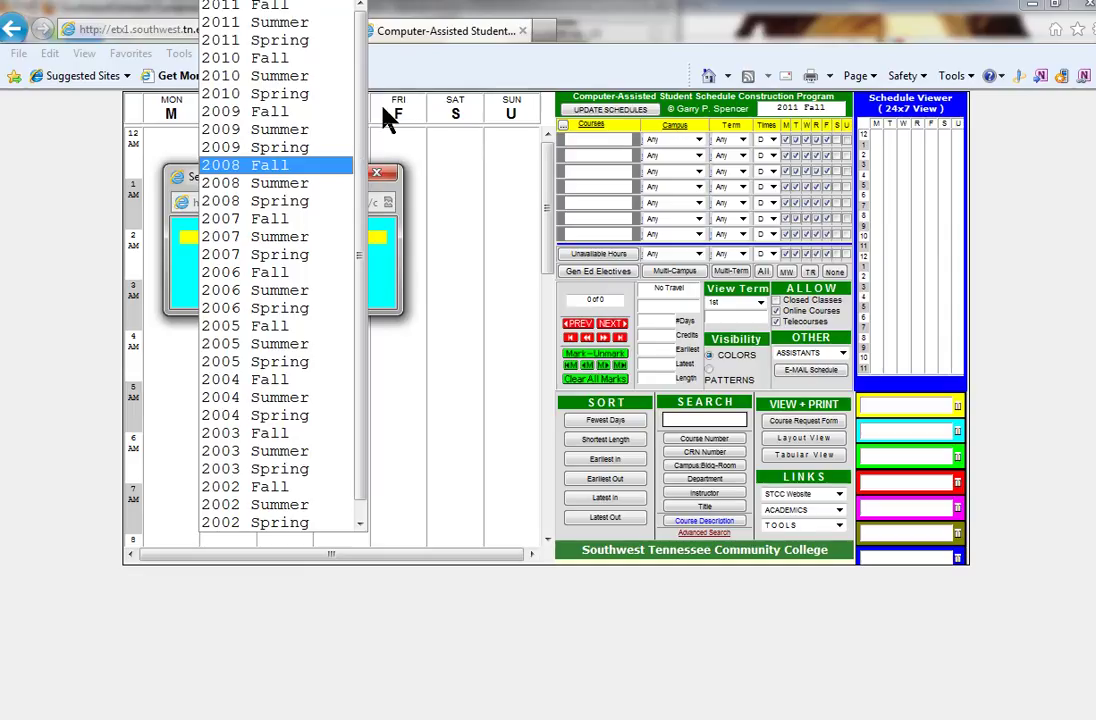
{"action": "left_click", "coordinate": [396, 263]}
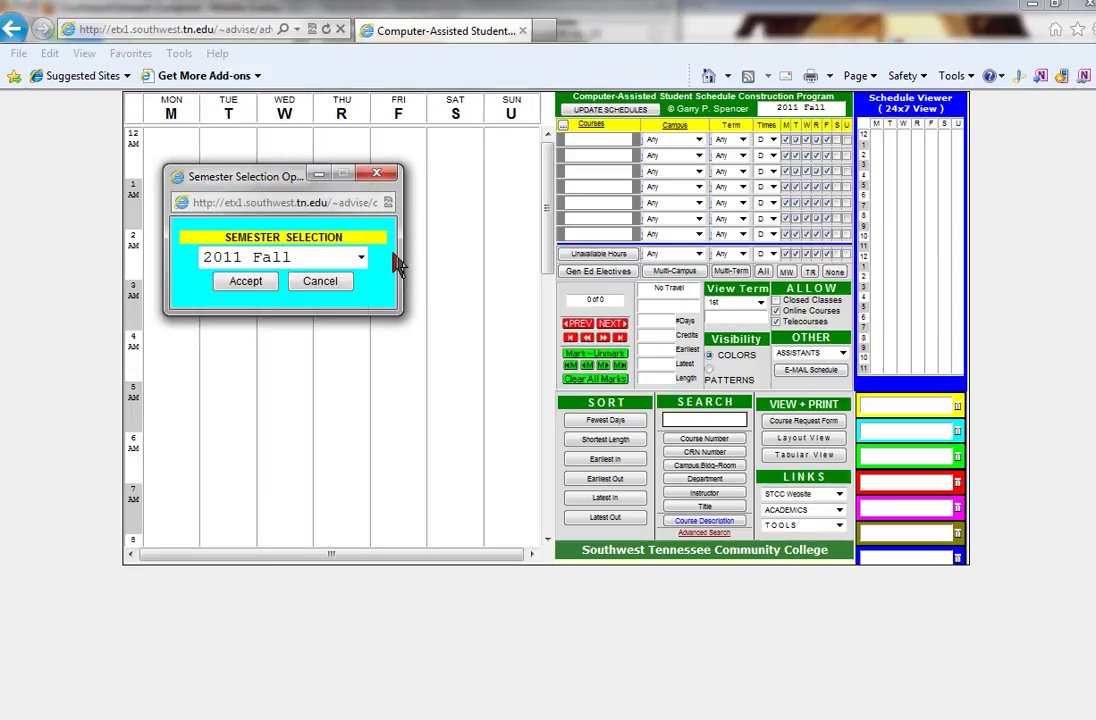
{"action": "left_click", "coordinate": [321, 282]}
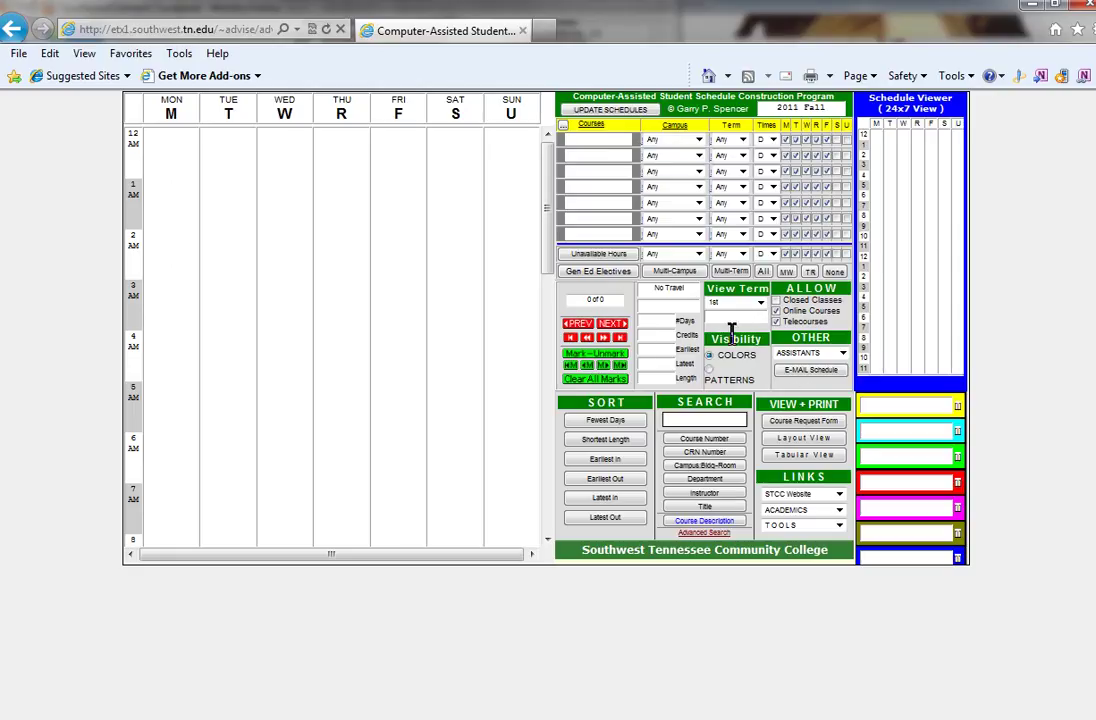
Search the class schedule by course number for MGMT1000
{"action": "left_click", "coordinate": [695, 420]}
{"action": "left_click", "coordinate": [708, 418]}
{"action": "type", "text": "GM"}
{"action": "type", "text": "T1000"}
{"action": "left_click", "coordinate": [704, 439]}
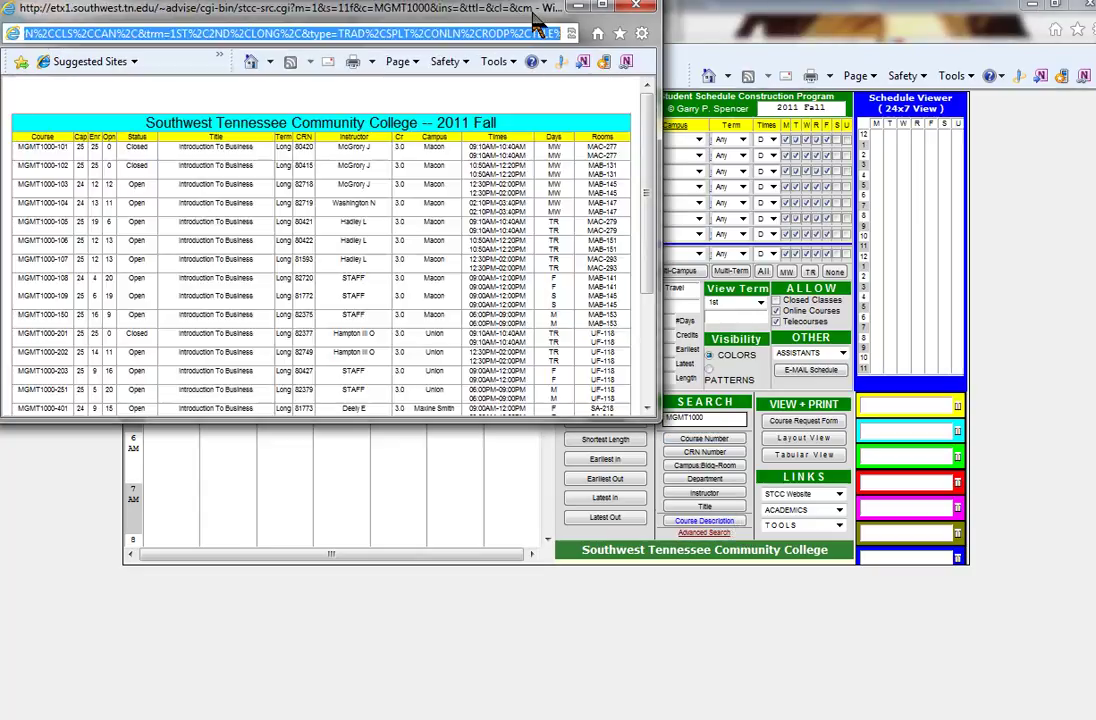
Maximize the MGMT1000 search results window and enlarge the course table for easier reading
{"action": "left_click_drag", "start_coordinate": [539, 20], "coordinate": [622, 75]}
{"action": "double_click", "coordinate": [620, 58]}
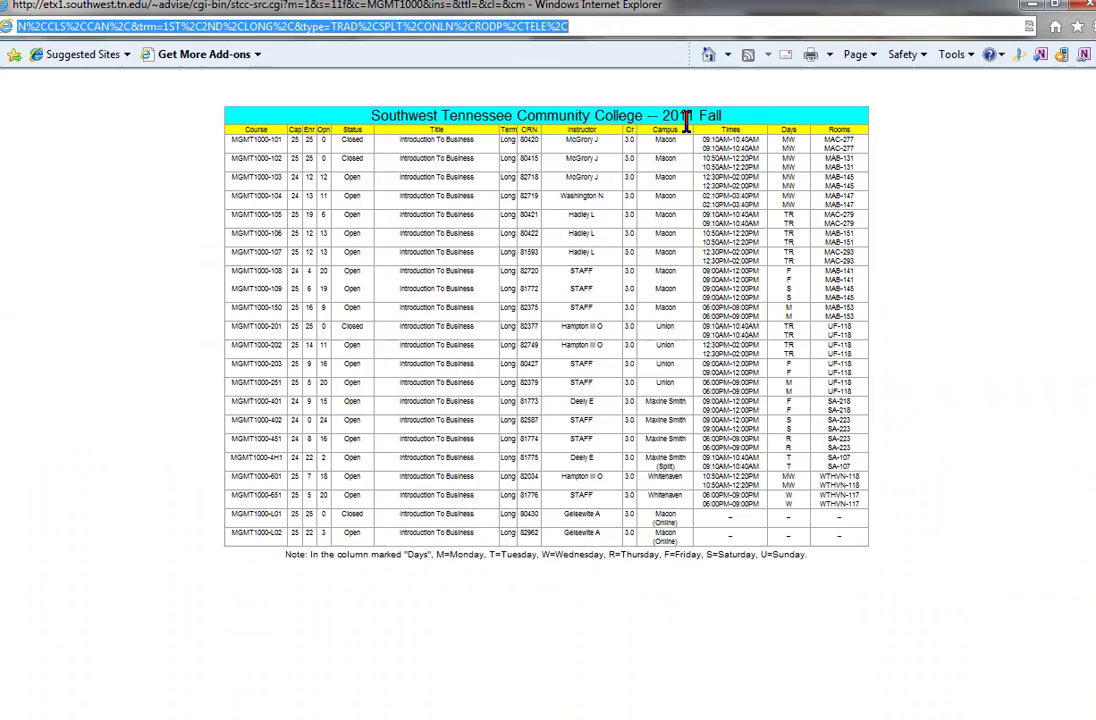
{"action": "left_click", "coordinate": [920, 232]}
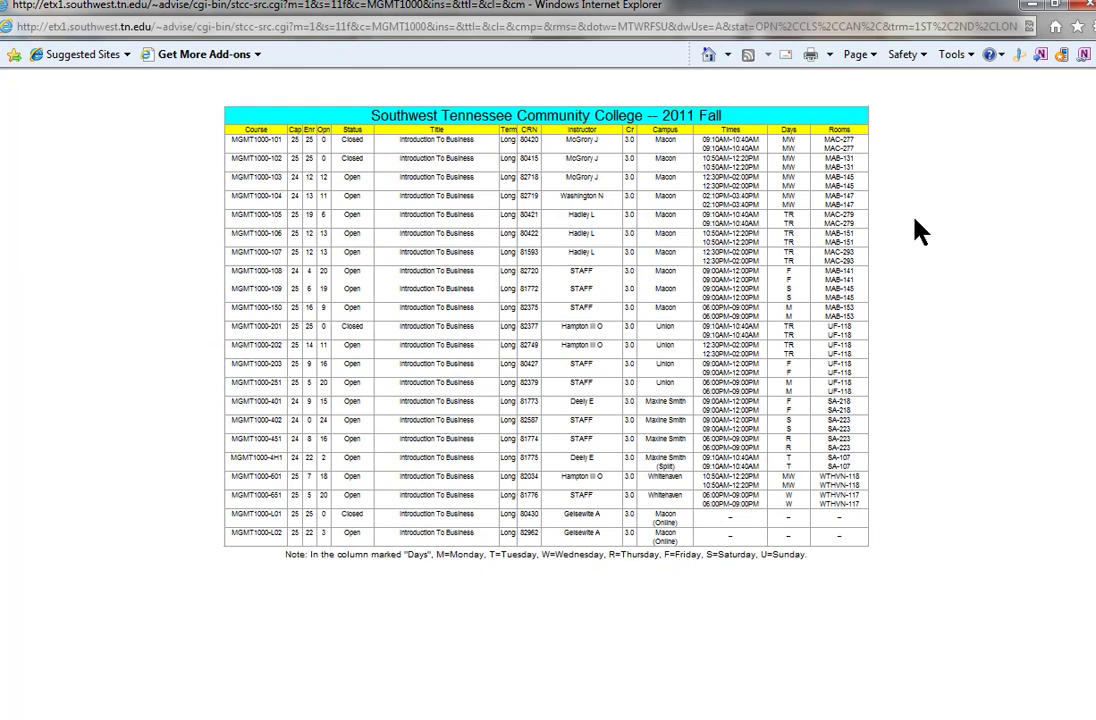
{"action": "scroll", "coordinate": [912, 245], "scroll_direction": "up", "scroll_amount": 1}
{"action": "scroll", "coordinate": [909, 238], "scroll_direction": "up", "scroll_amount": 4}
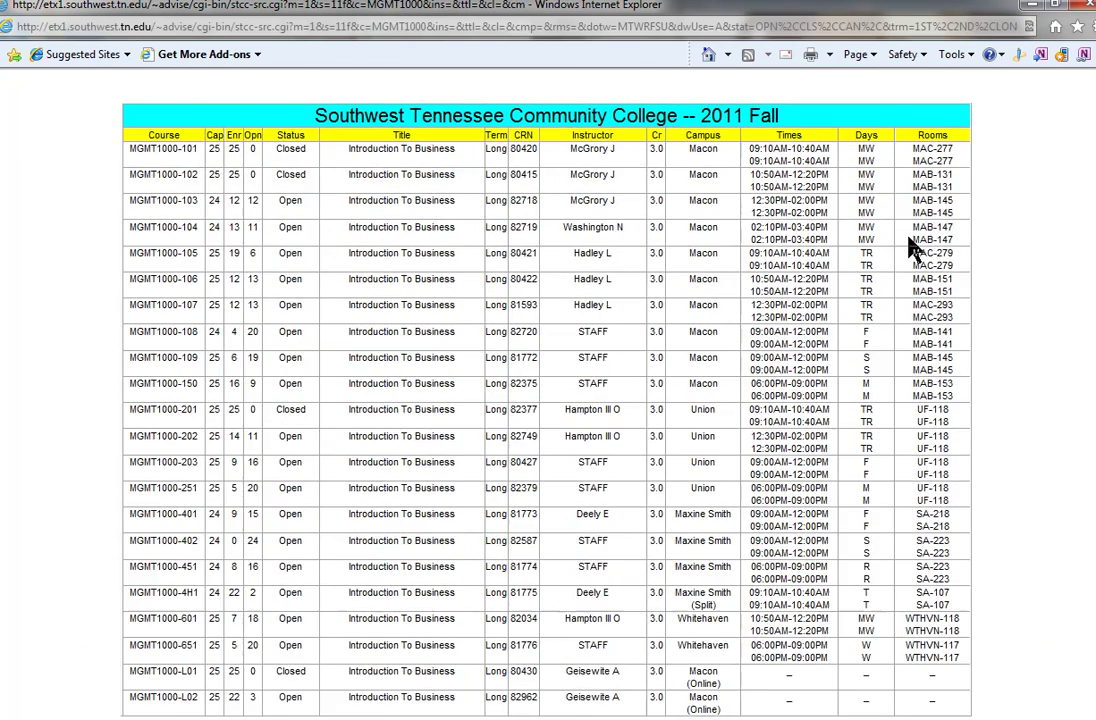
{"action": "scroll", "coordinate": [905, 240], "scroll_direction": "up", "scroll_amount": 1}
{"action": "scroll", "coordinate": [906, 240], "scroll_direction": "up", "scroll_amount": 1}
{"action": "scroll", "coordinate": [669, 250], "scroll_direction": "up", "scroll_amount": 1}
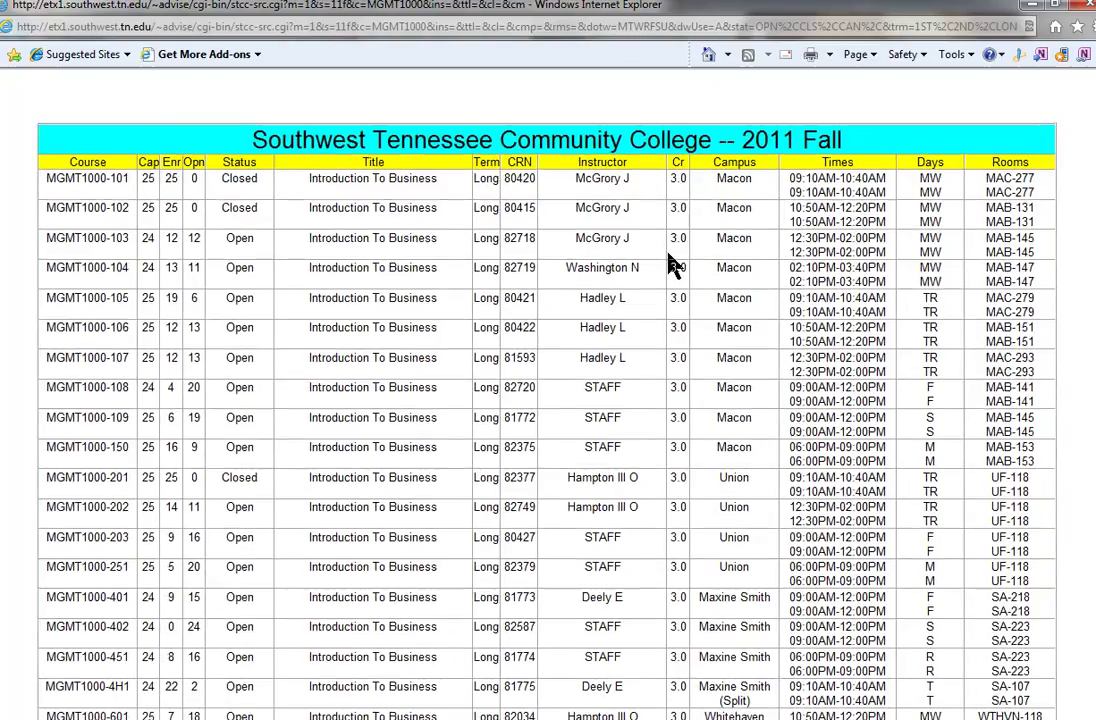
Examine the course and section numbers and the enrollment figures in the MGMT1000 results table
{"action": "left_click_drag", "start_coordinate": [105, 178], "coordinate": [43, 177]}
{"action": "left_click", "coordinate": [90, 215]}
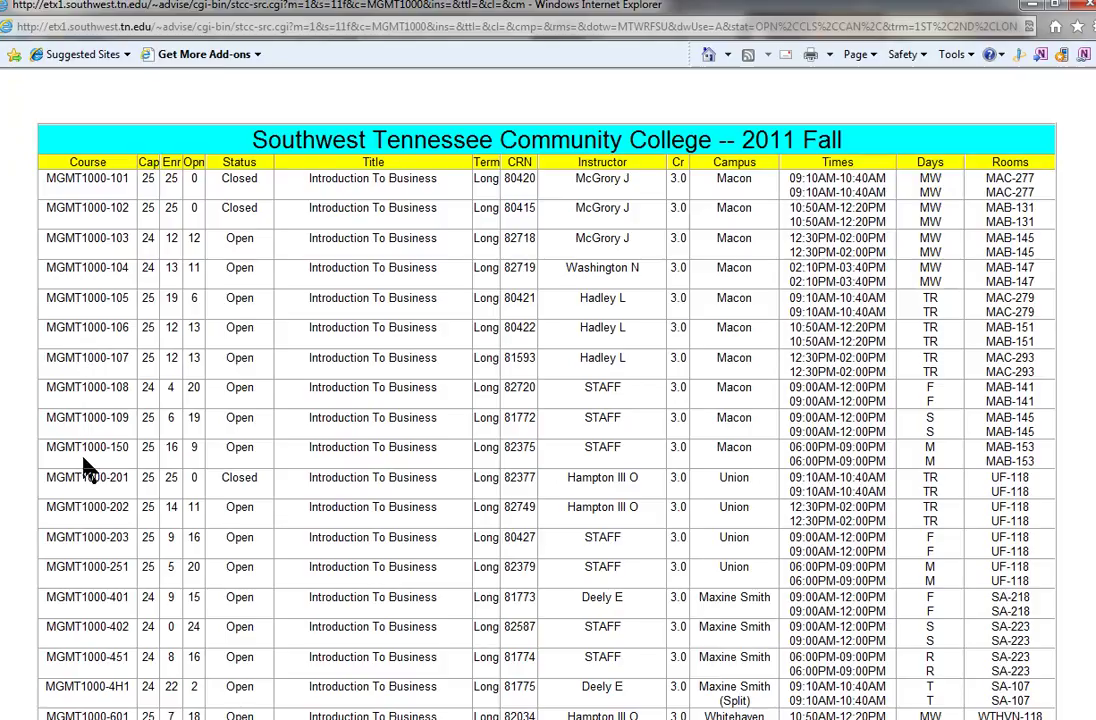
{"action": "double_click", "coordinate": [115, 180]}
{"action": "left_click_drag", "start_coordinate": [115, 180], "coordinate": [137, 193]}
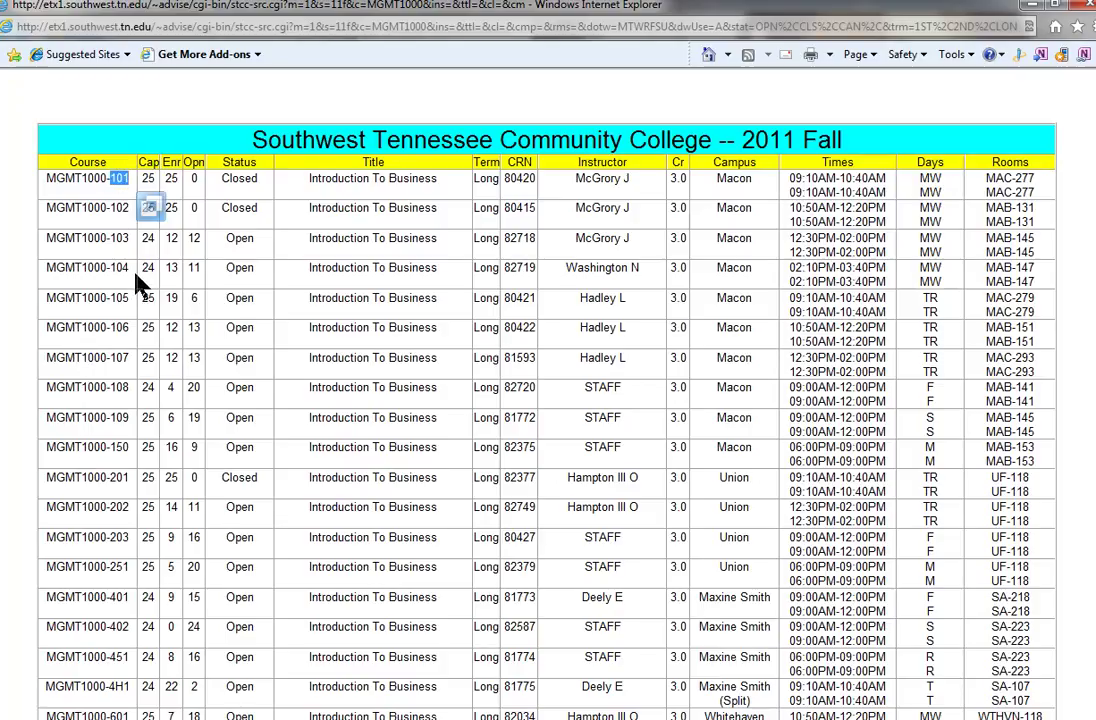
{"action": "left_click_drag", "start_coordinate": [125, 208], "coordinate": [129, 208]}
{"action": "left_click_drag", "start_coordinate": [120, 208], "coordinate": [114, 239]}
{"action": "left_click_drag", "start_coordinate": [115, 238], "coordinate": [125, 285]}
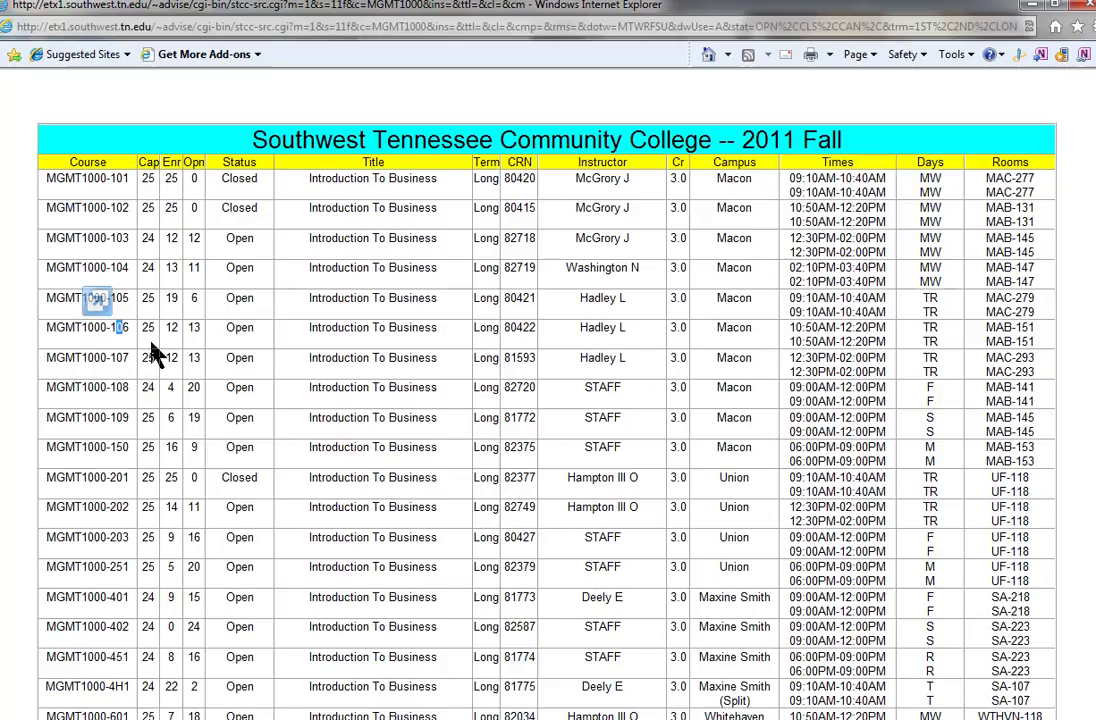
{"action": "left_click", "coordinate": [173, 176]}
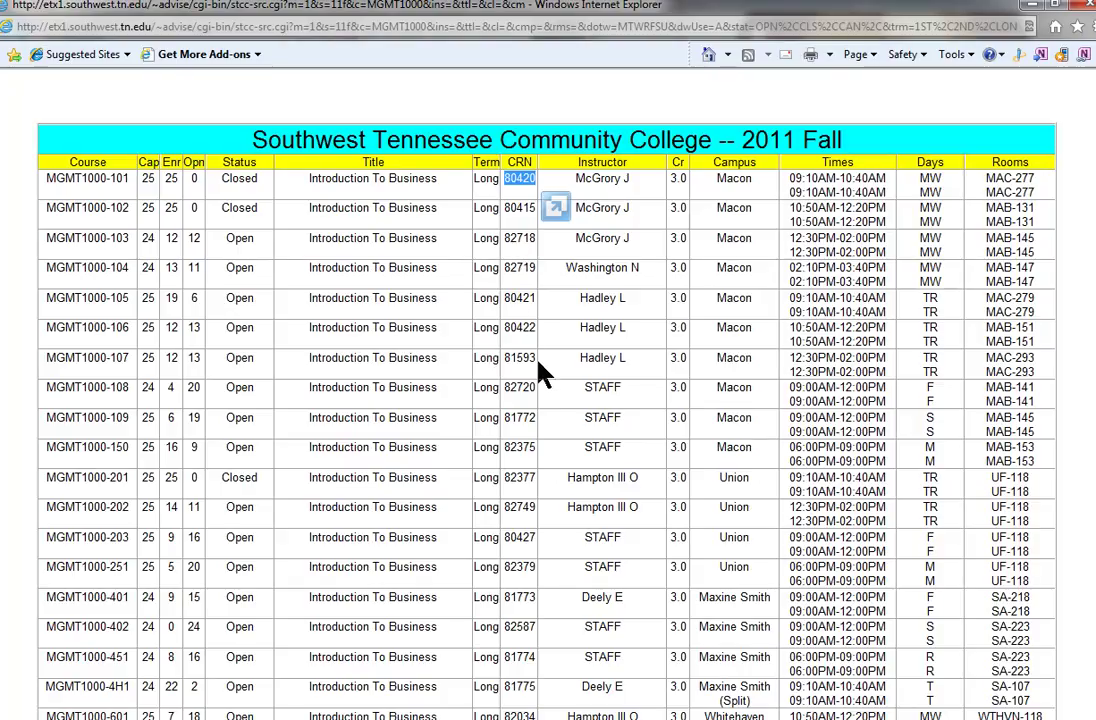
Examine the CRN, meeting time and days of section MGMT1000-106, and close the search results window
{"action": "double_click", "coordinate": [516, 329]}
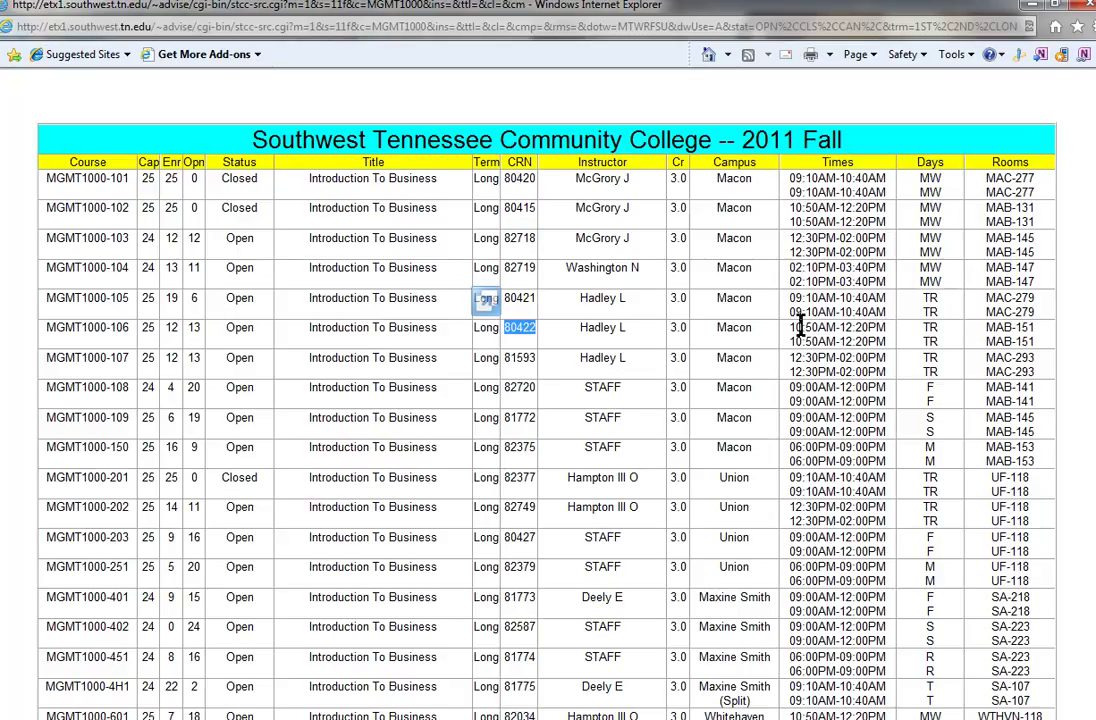
{"action": "left_click_drag", "start_coordinate": [791, 328], "coordinate": [880, 334]}
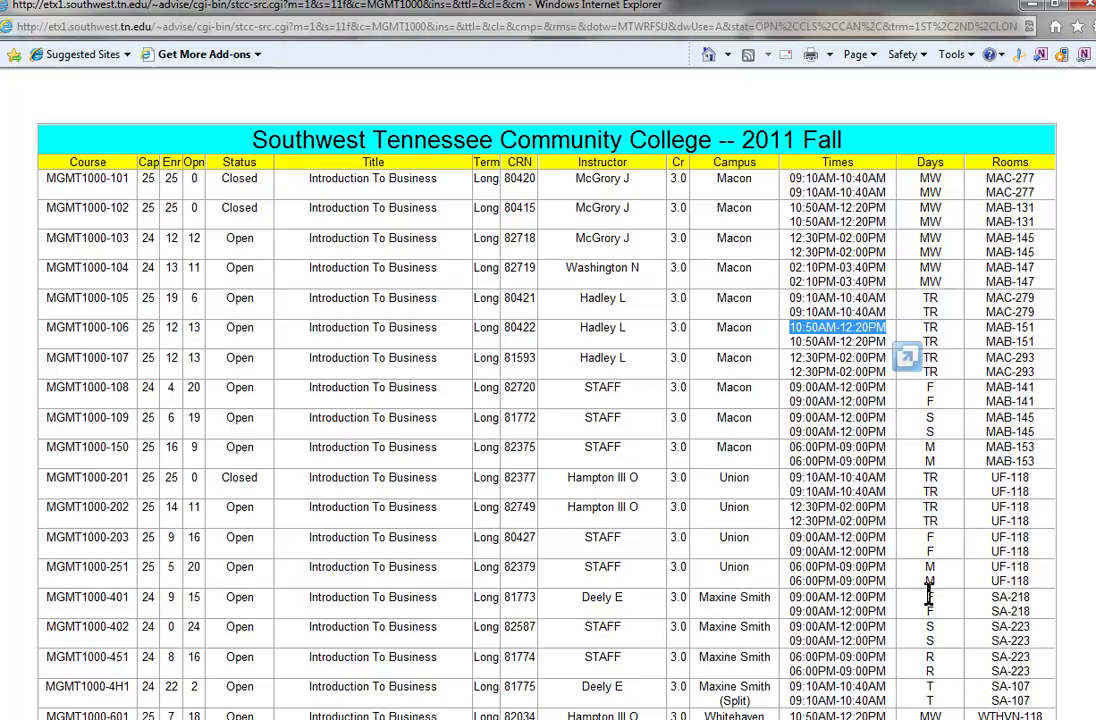
{"action": "left_click", "coordinate": [927, 322]}
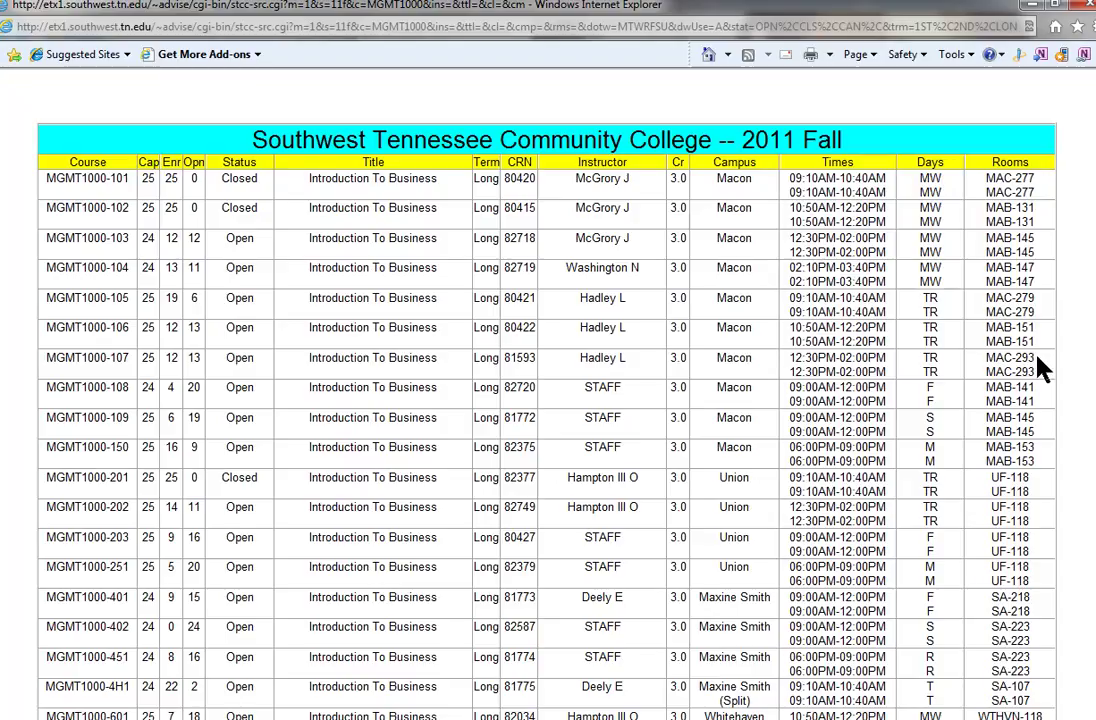
{"action": "left_click", "coordinate": [1088, 8]}
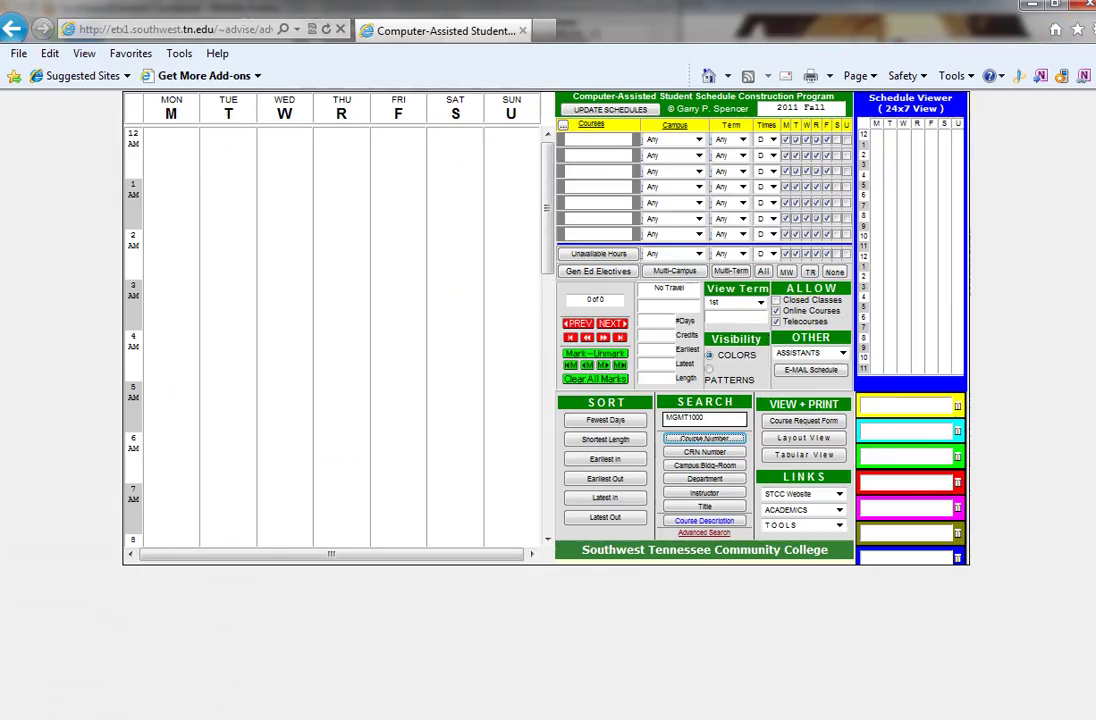